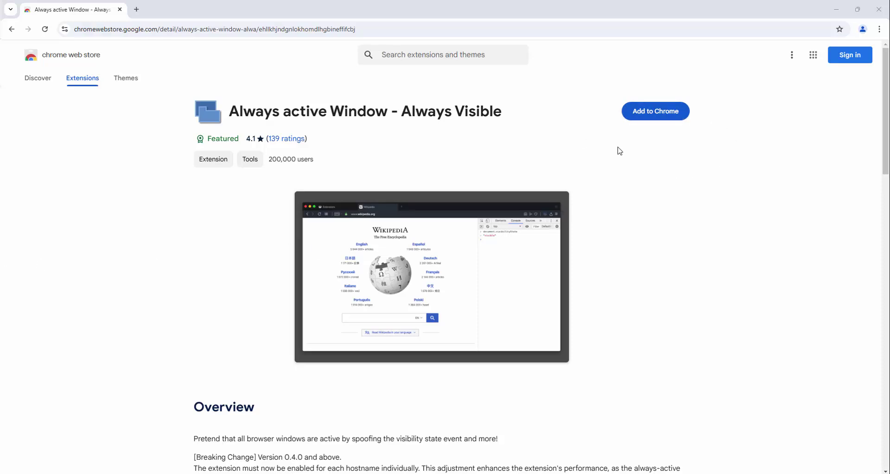
Add the Always active Window extension to Chrome and dismiss the added notice
left_click(629, 122)
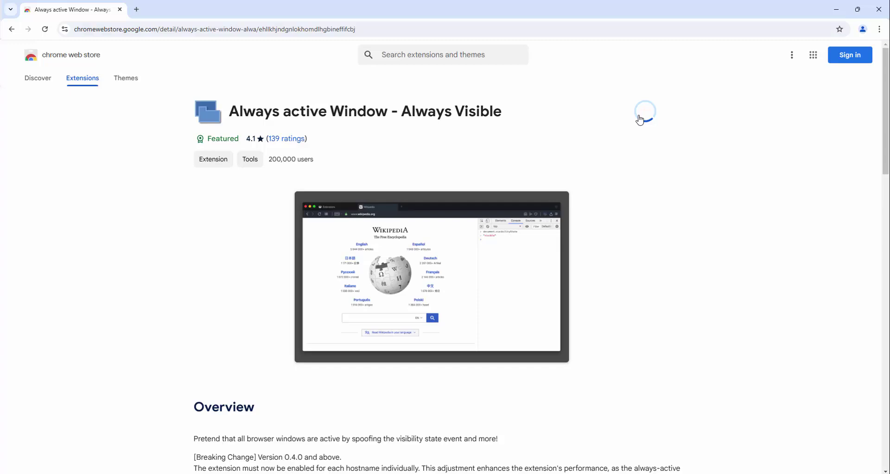
left_click(483, 116)
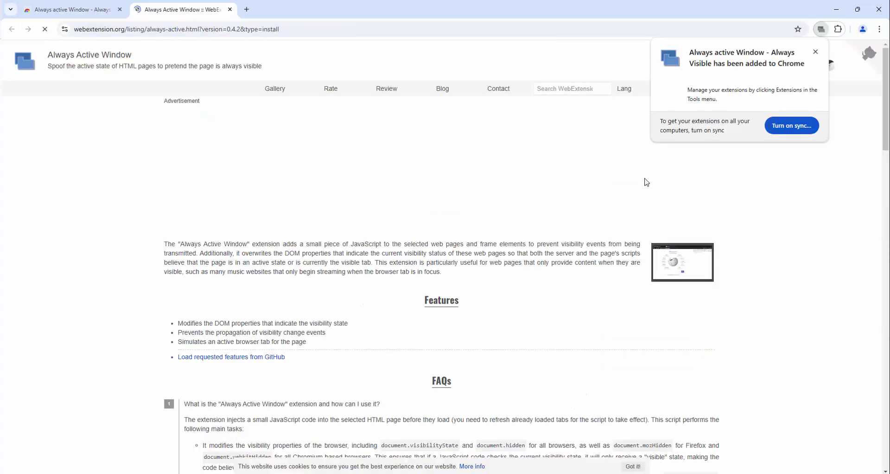
left_click(782, 188)
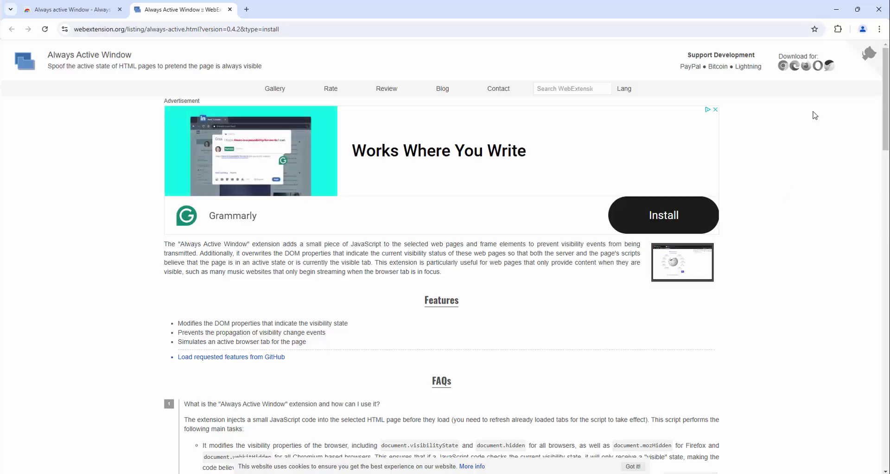
Pin Always active Window to the toolbar from the Extensions menu and confirm the pin
left_click(838, 30)
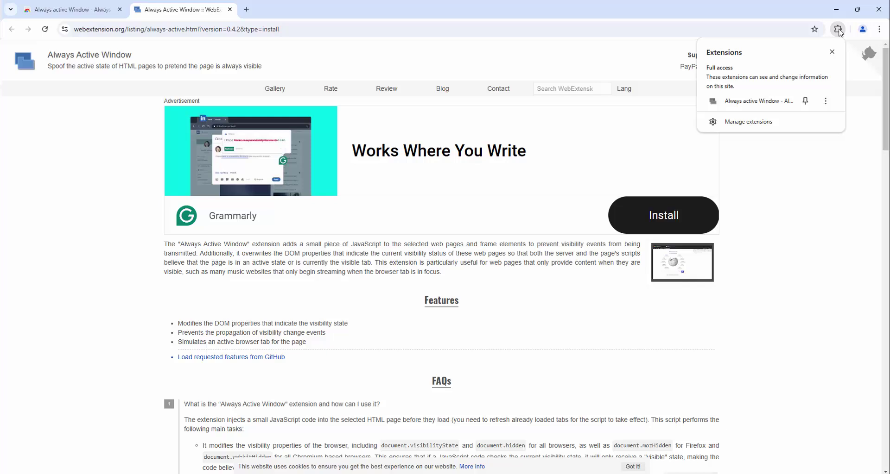
left_click(805, 102)
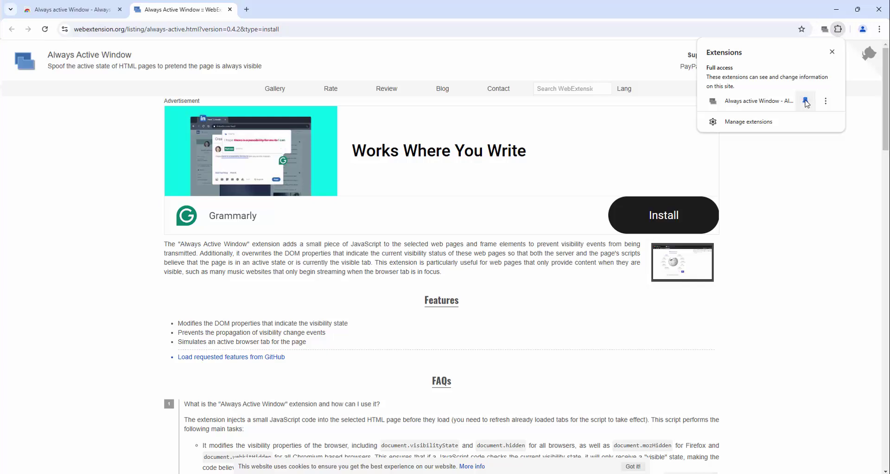
left_click(801, 247)
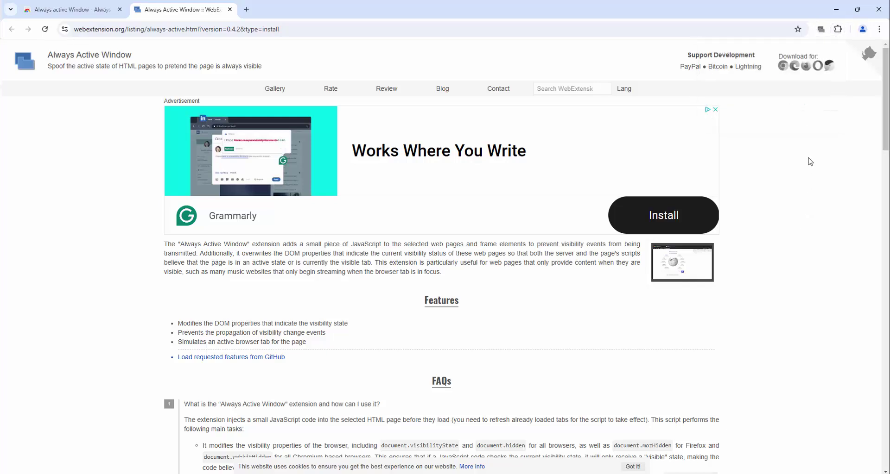
left_click(837, 30)
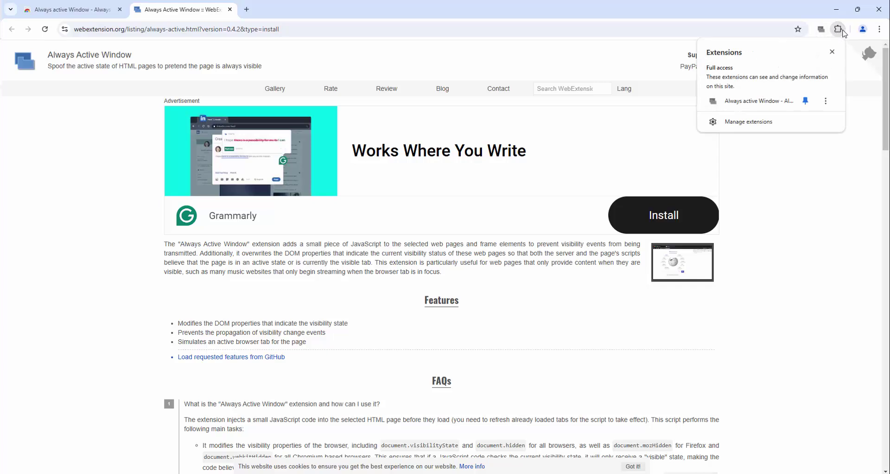
Turn on Allow in Incognito for Always active Window, then close its management tab
left_click(825, 101)
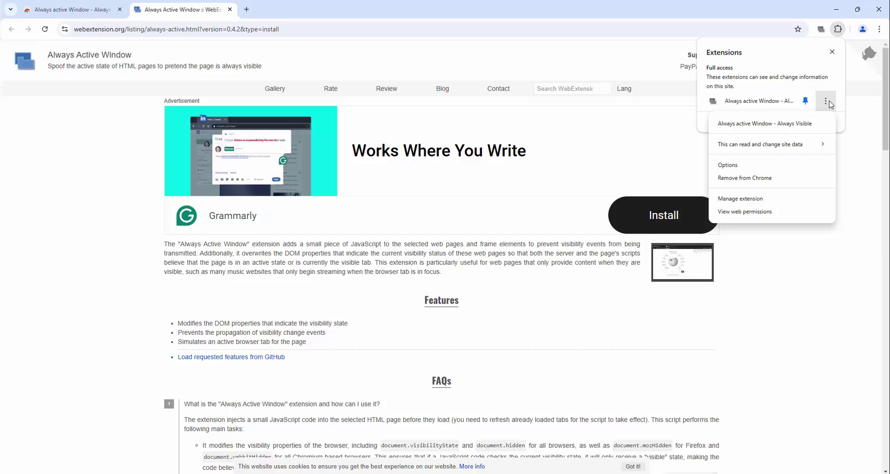
left_click(741, 199)
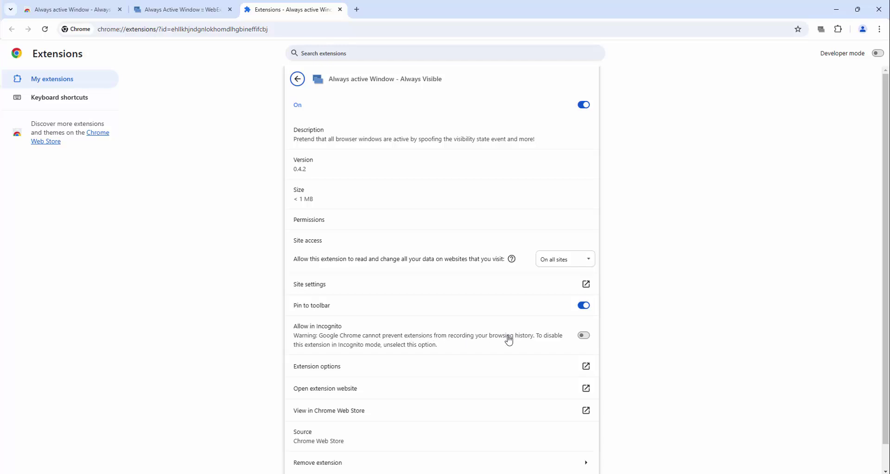
left_click(334, 341)
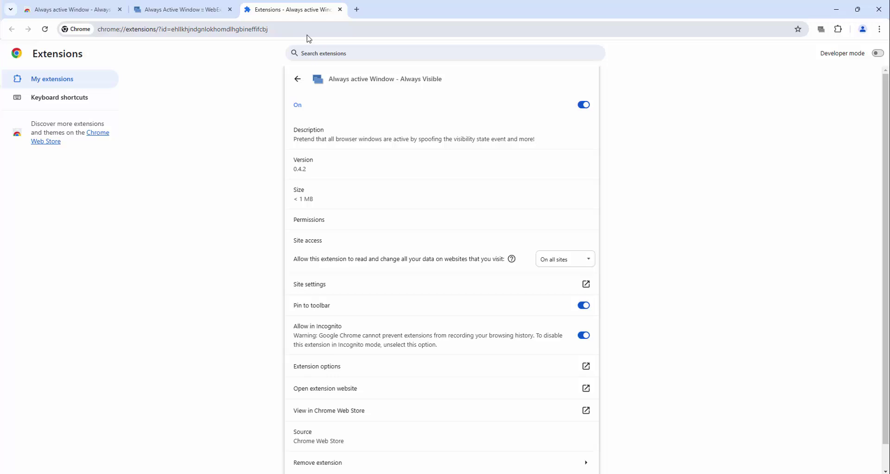
left_click(340, 9)
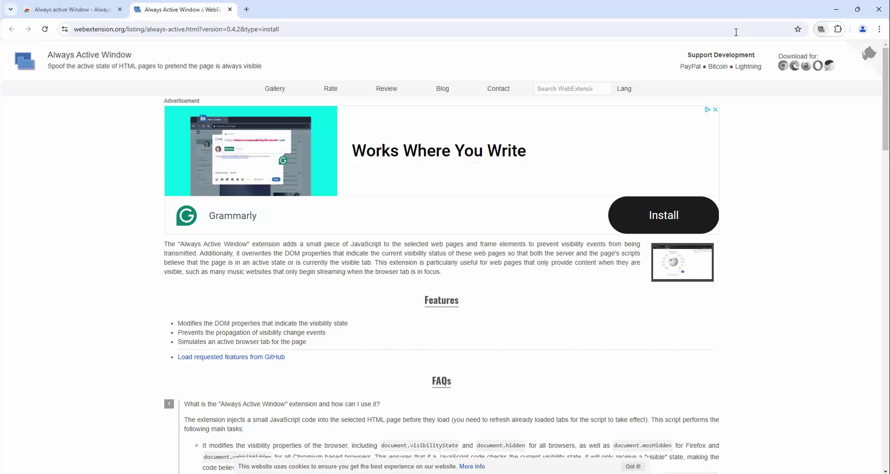
Search 'wikipedia', open wikipedia.org from the results, and switch Always active Window on there
left_click(700, 33)
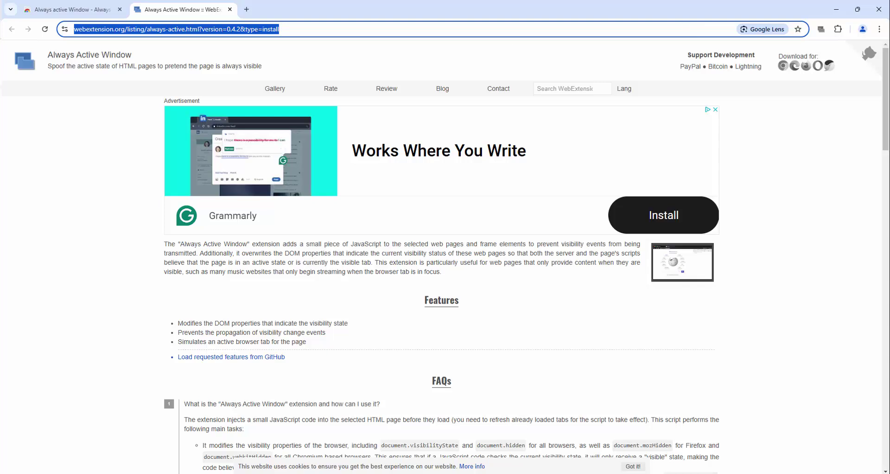
left_click(181, 33)
type("wikie")
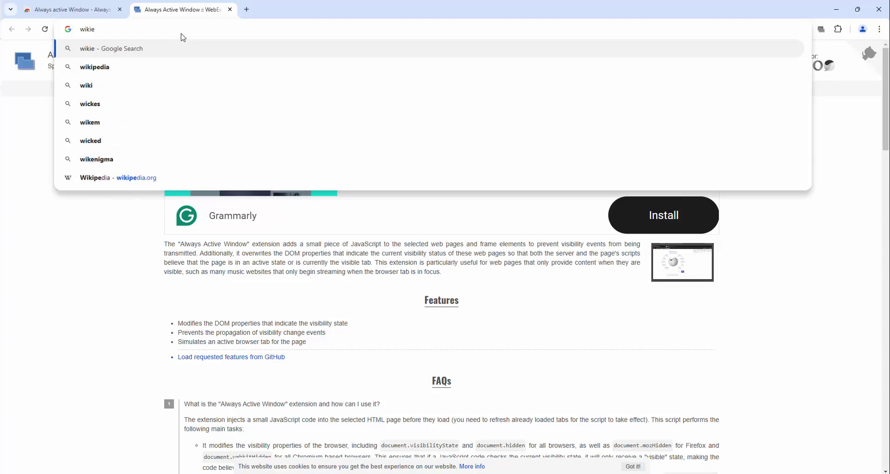
key("BackSpace")
type("pedia")
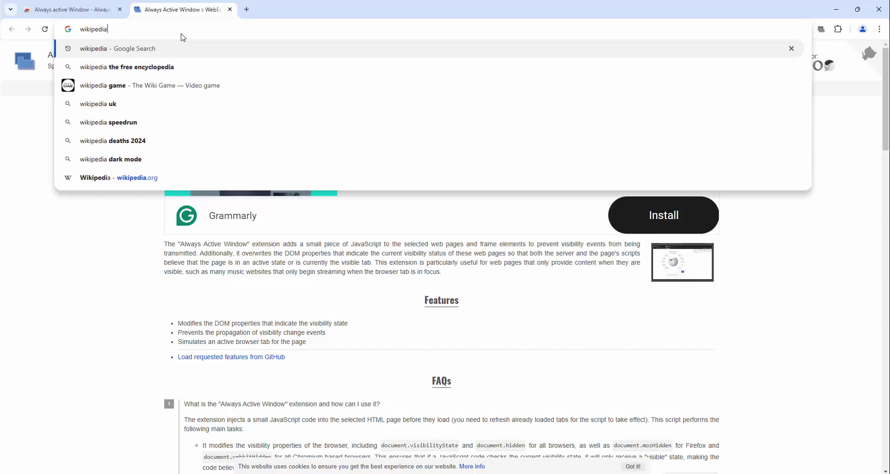
key("Return")
left_click(130, 142)
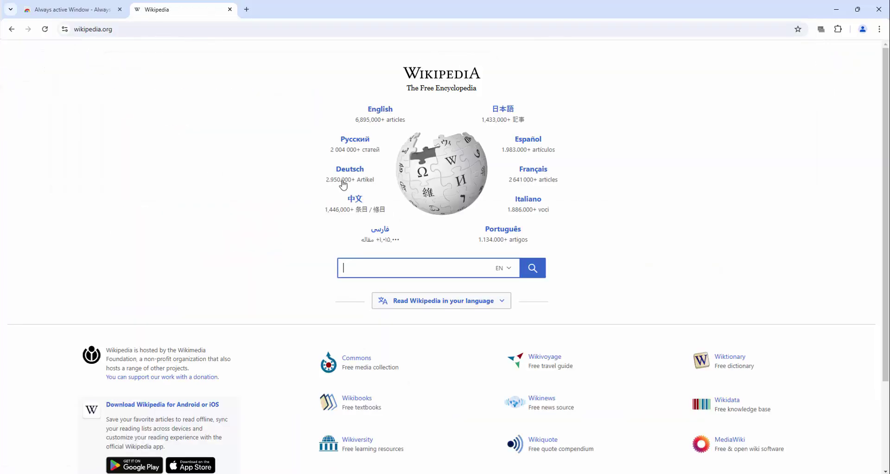
left_click(820, 31)
Open DevTools on Wikipedia and browse the Console, Sources, Performance and Network panels
right_click(705, 110)
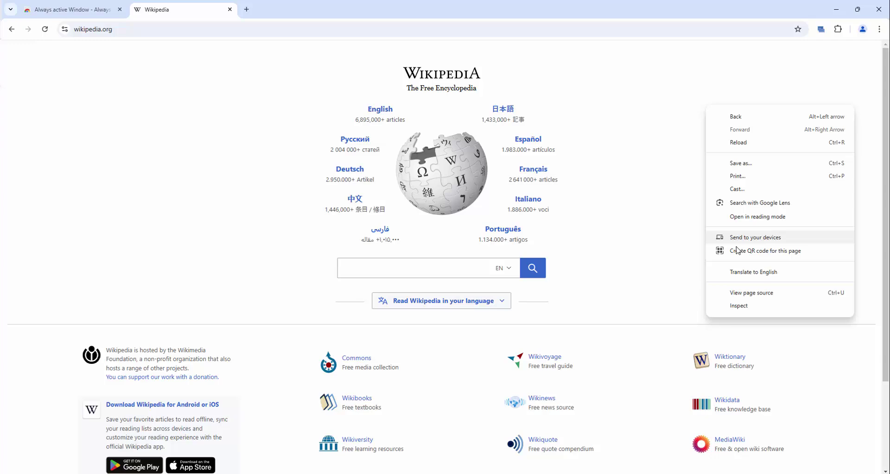
left_click(750, 311)
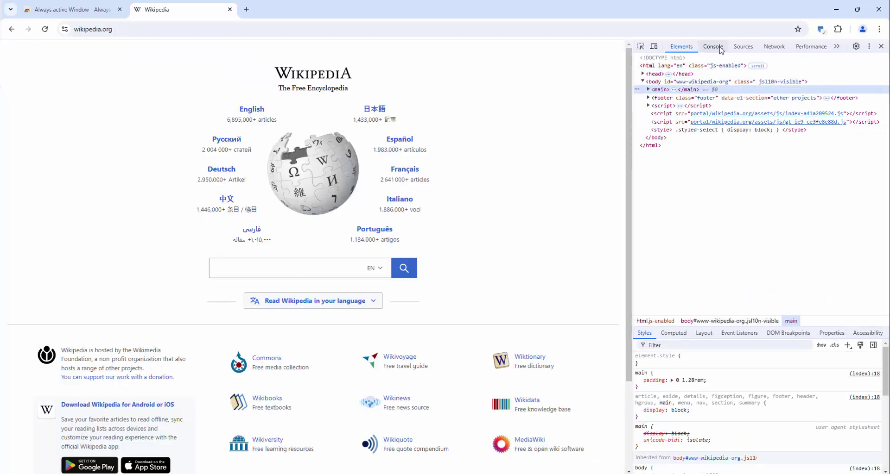
left_click(713, 47)
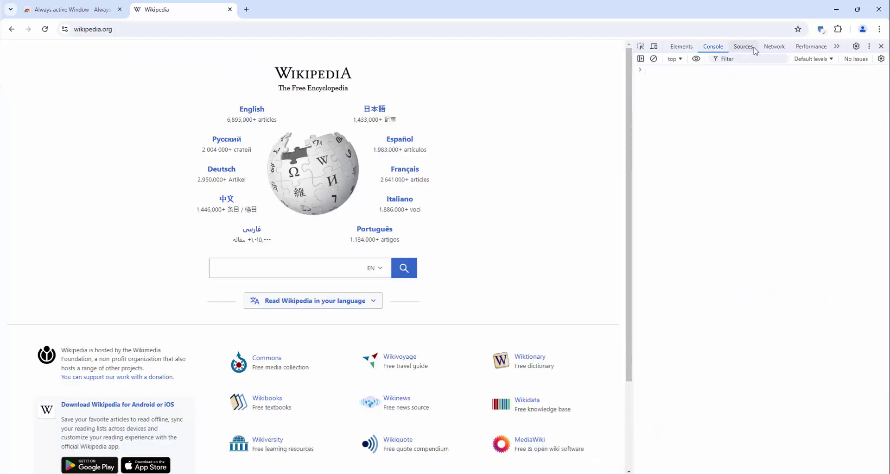
left_click(743, 47)
left_click(810, 47)
left_click(779, 47)
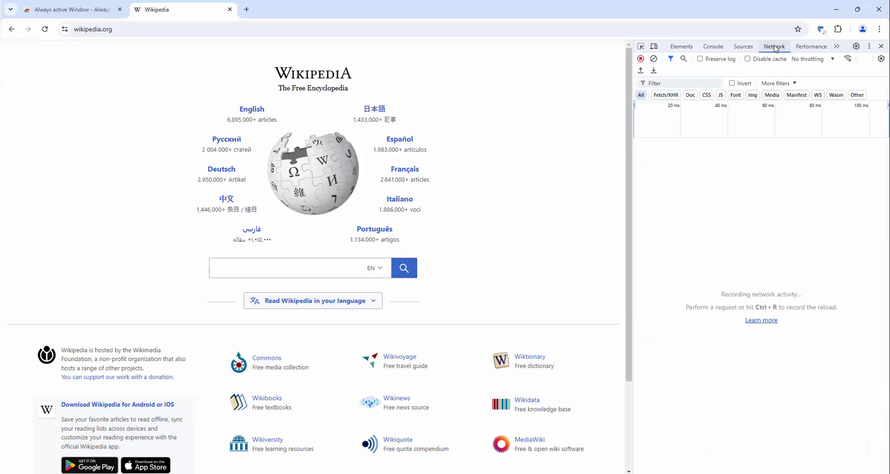
Apply the extension twice, check Elements and Performance insights, then return to the Console
left_click(821, 30)
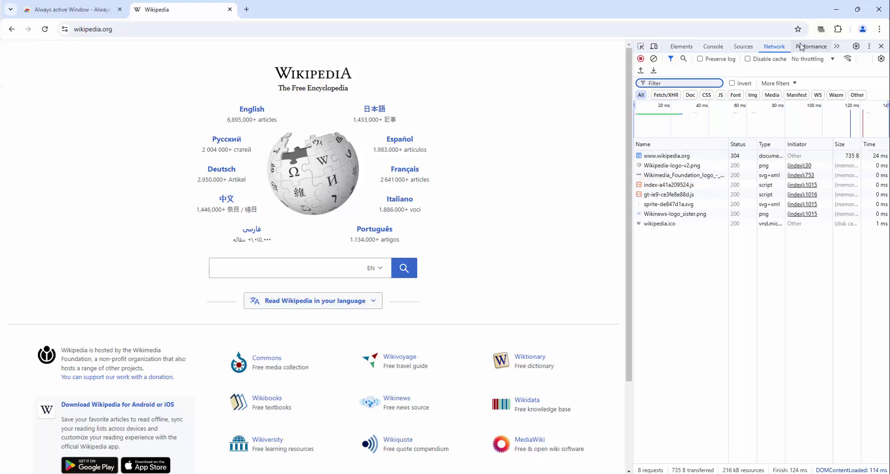
left_click(820, 29)
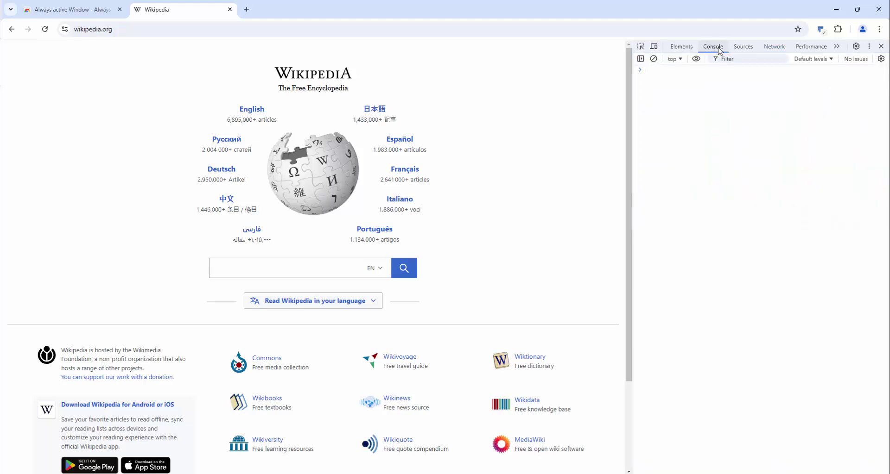
left_click(689, 51)
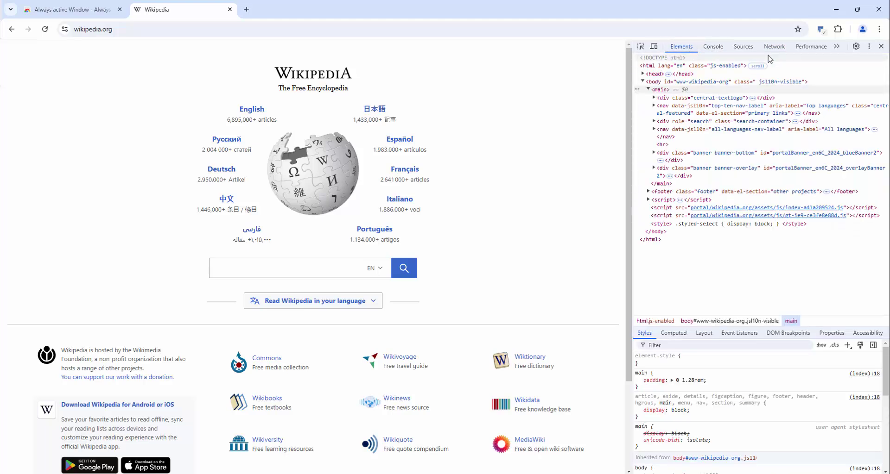
left_click(836, 46)
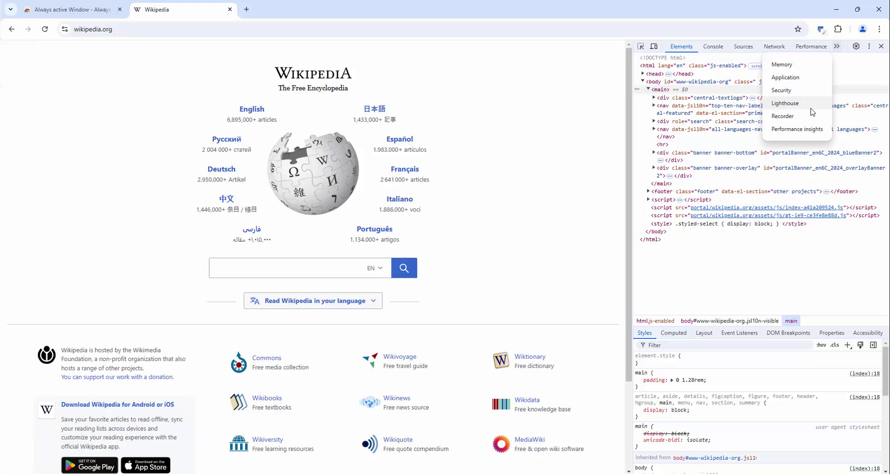
left_click(808, 130)
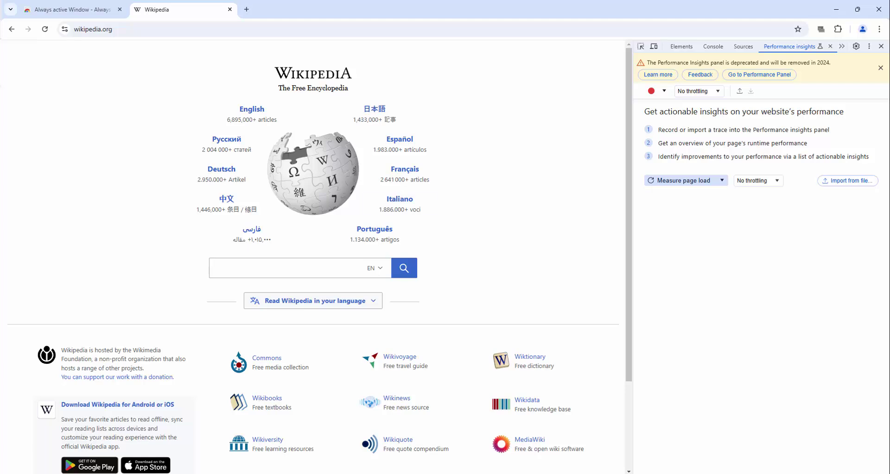
key("ctrl+shift+j")
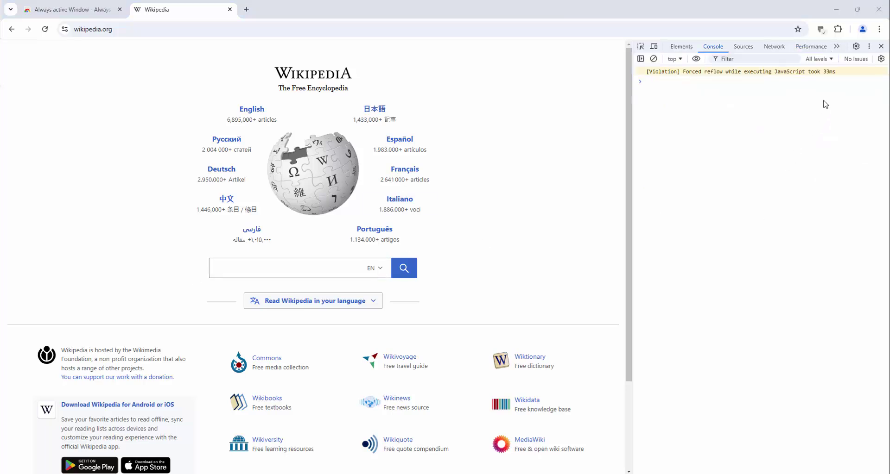
In the extension's Options, tick 'Display logs (for debugging purpose only)' and save
left_click(821, 31)
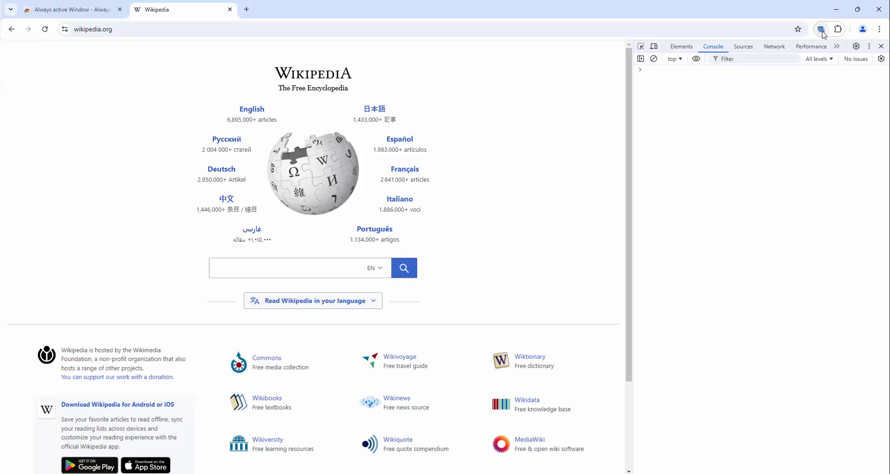
right_click(822, 31)
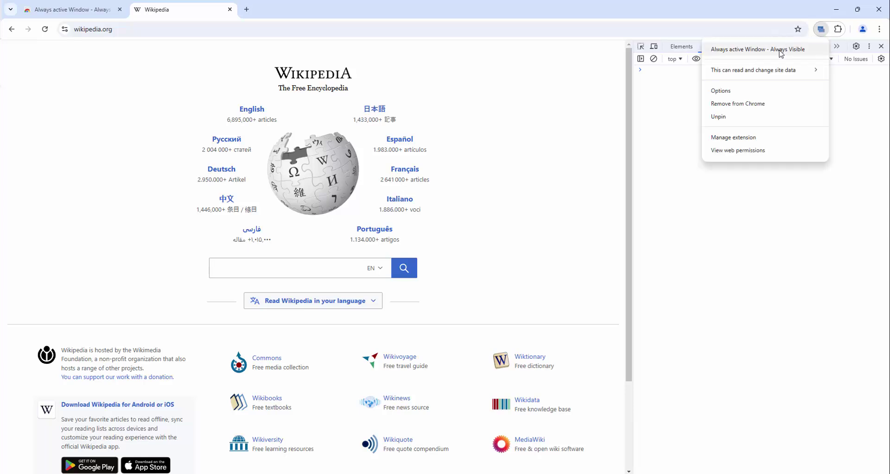
left_click(755, 90)
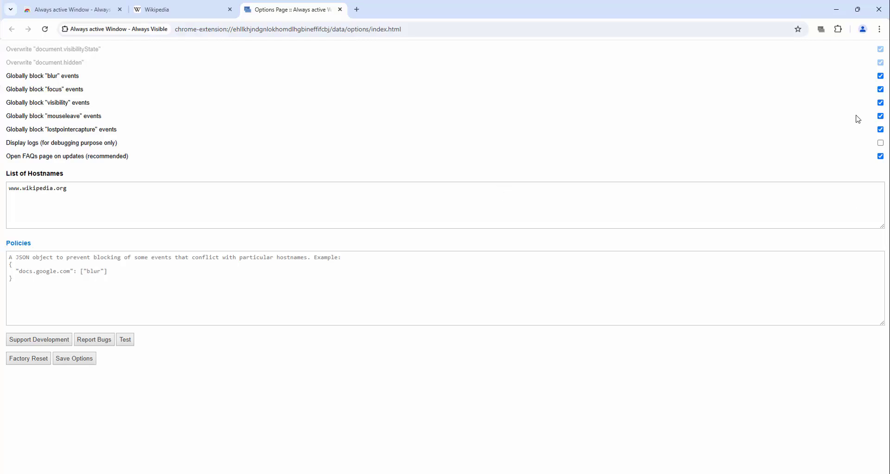
left_click(880, 143)
left_click(75, 362)
left_click(201, 6)
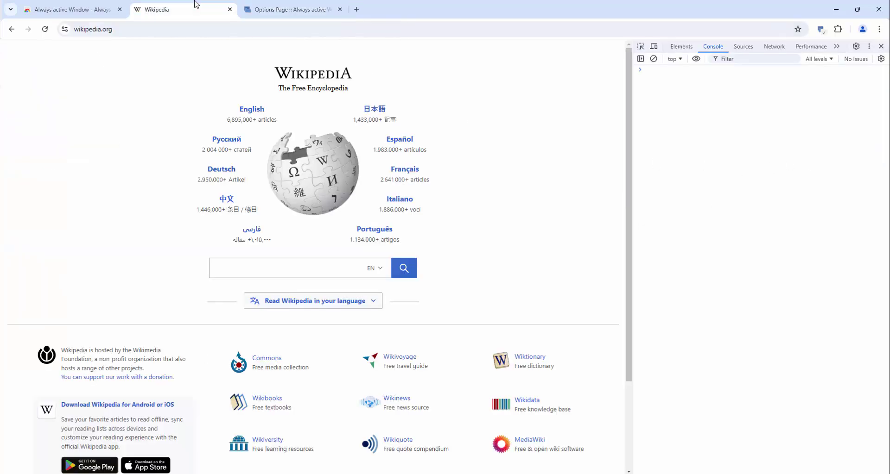
left_click(821, 33)
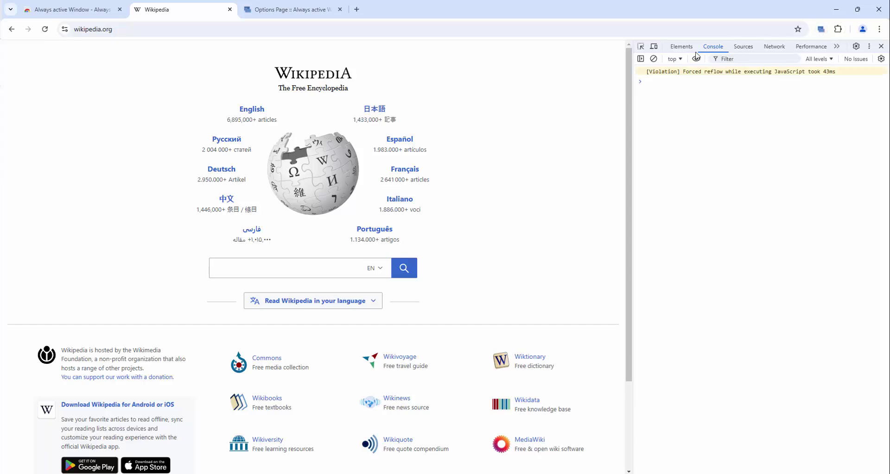
left_click(680, 46)
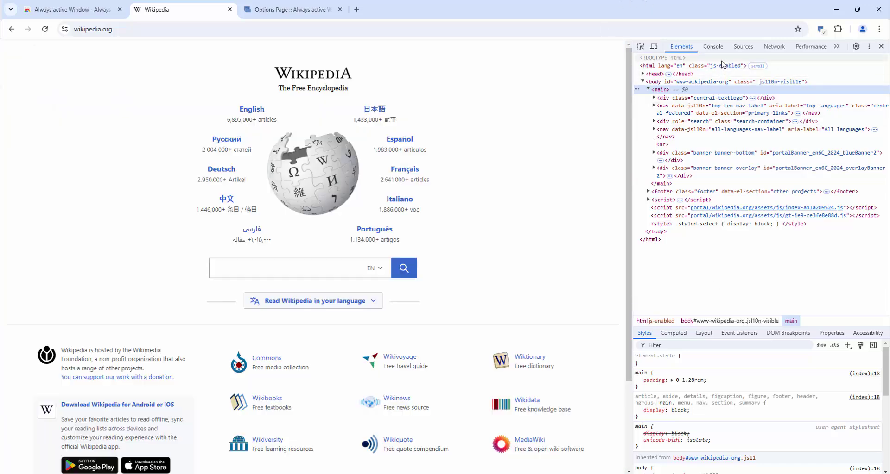
left_click(314, 2)
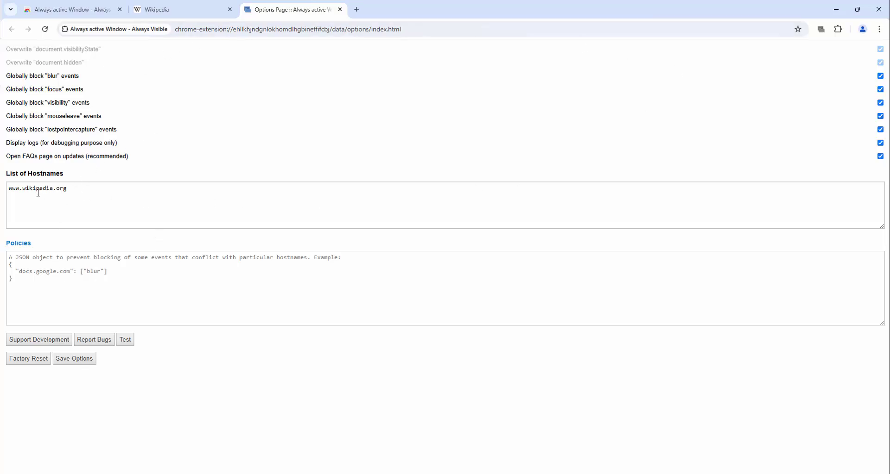
left_click(75, 190)
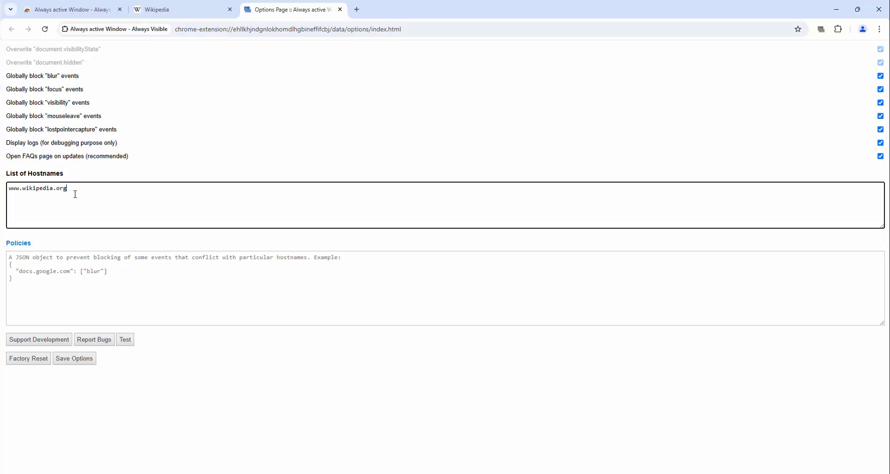
key("ctrl+a")
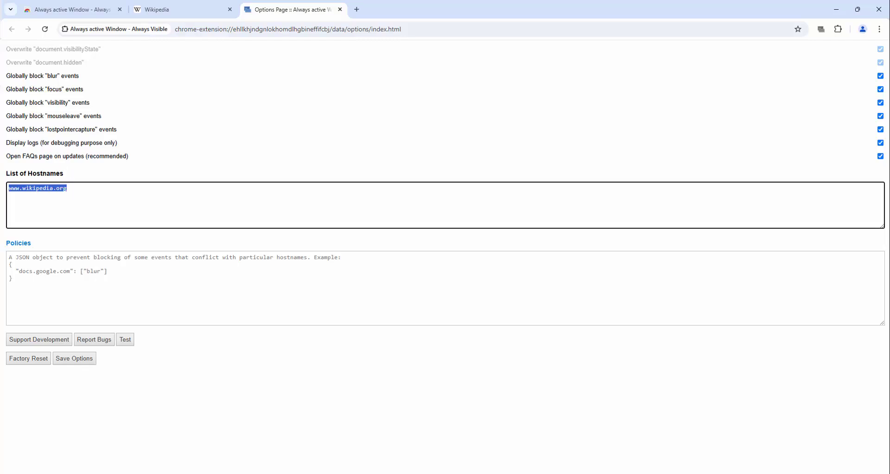
key("BackSpace")
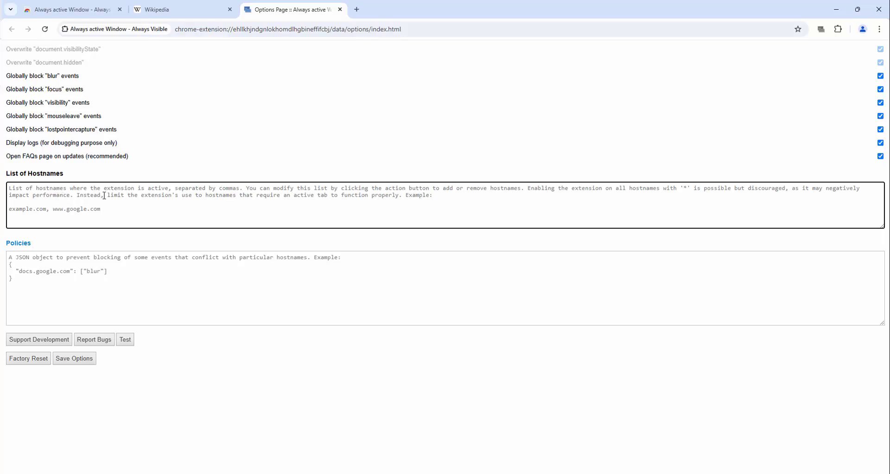
key("ctrl+z")
left_click(131, 195)
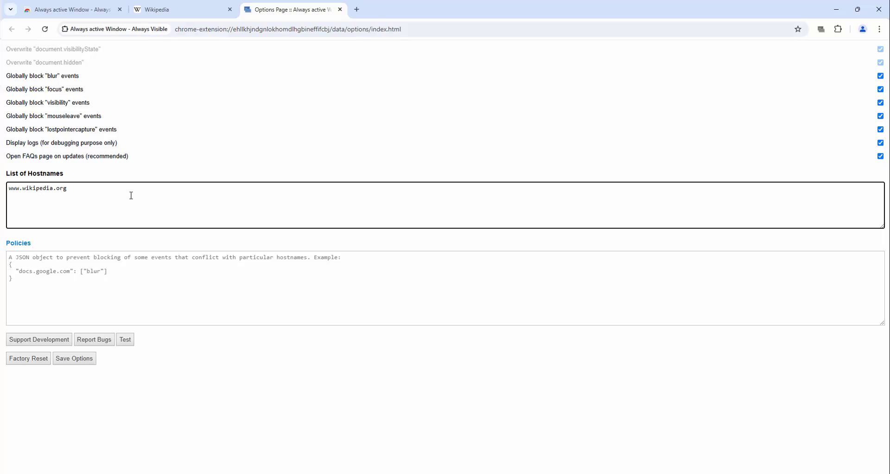
type(",google.com,youtube.com")
Type the policy '{ "wikipedia.org" : ["blur' into the Policies box
left_click_drag(23, 188, 66, 189)
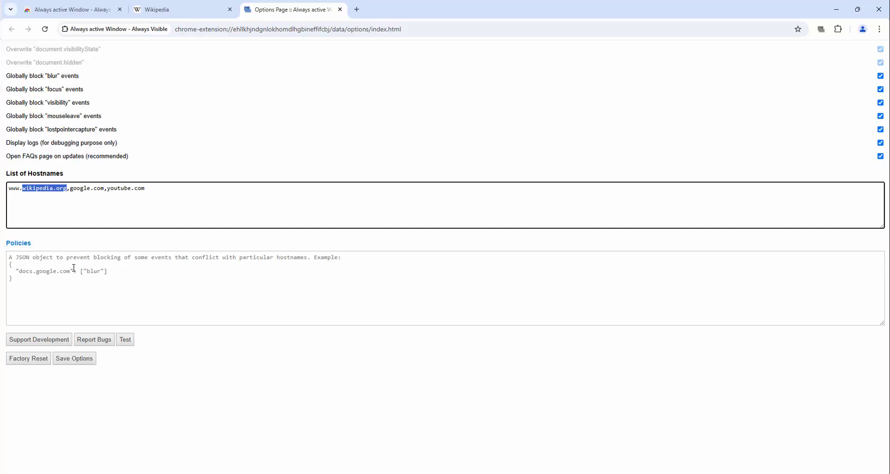
left_click(141, 272)
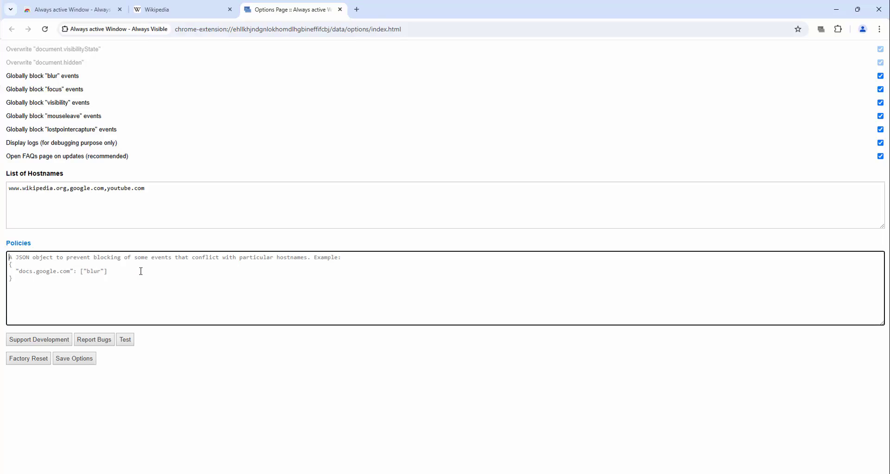
type("{")
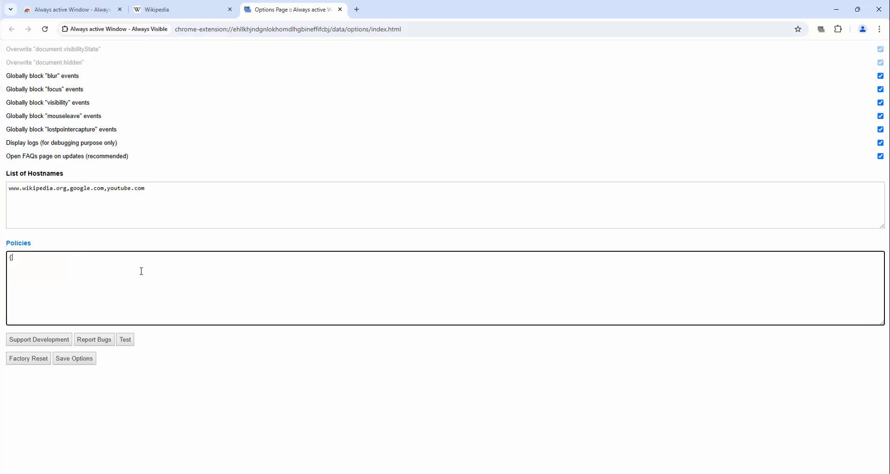
type(" \"wikipedia.org\" : [\"blur")
Close Wikipedia's DevTools, apply the extension, then Save Options, which reports a Policies error
left_click(199, 6)
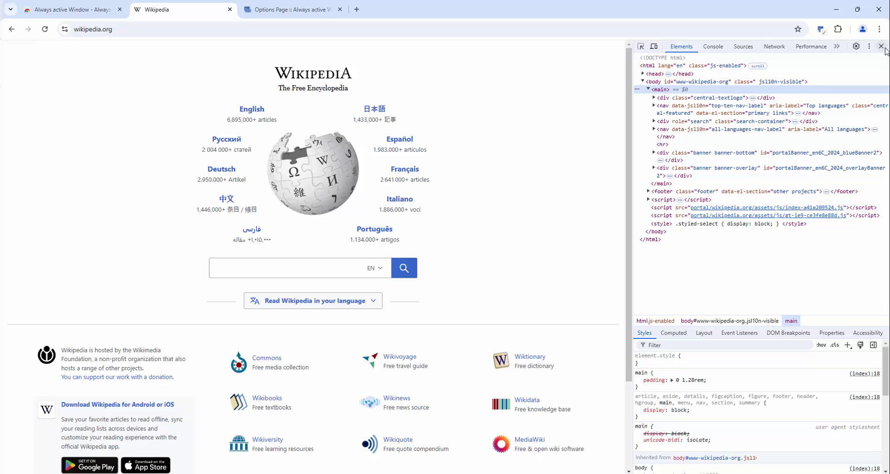
left_click(880, 46)
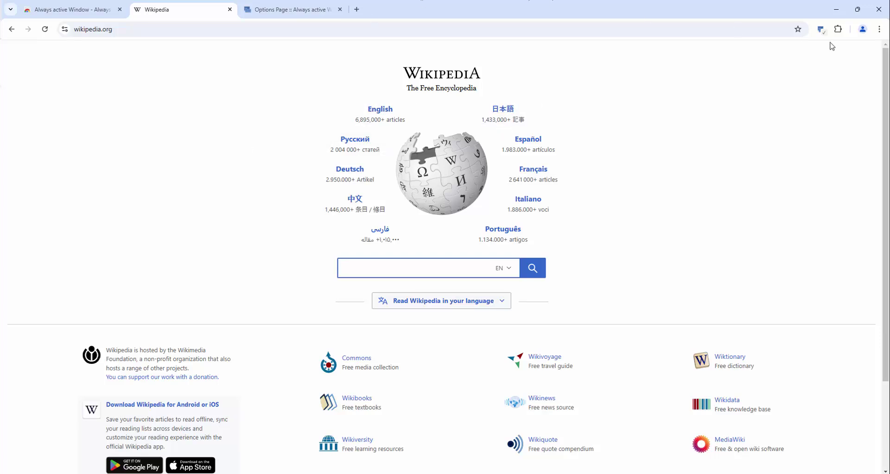
left_click(821, 30)
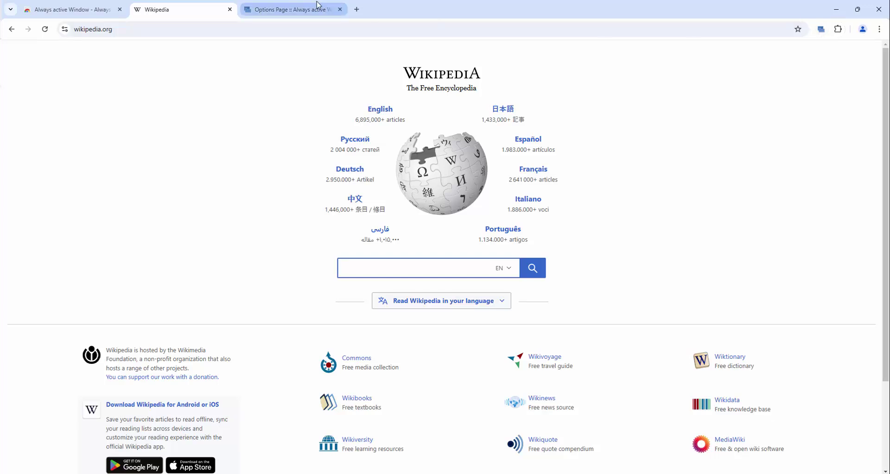
left_click(288, 9)
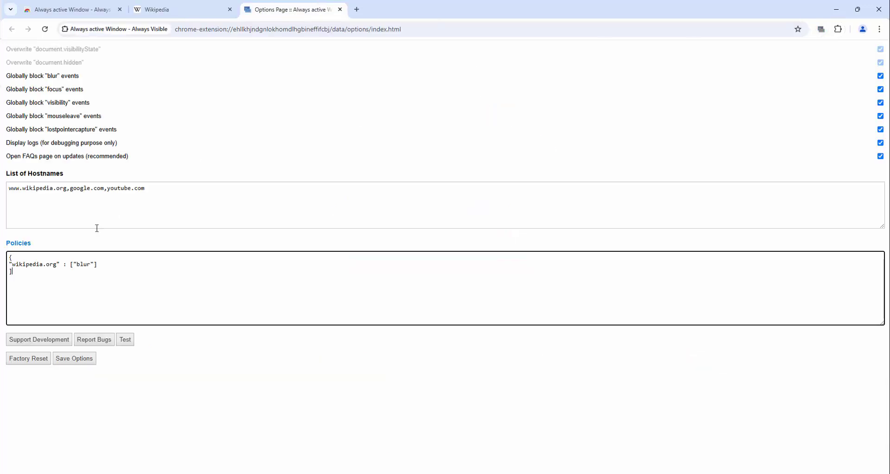
left_click(87, 362)
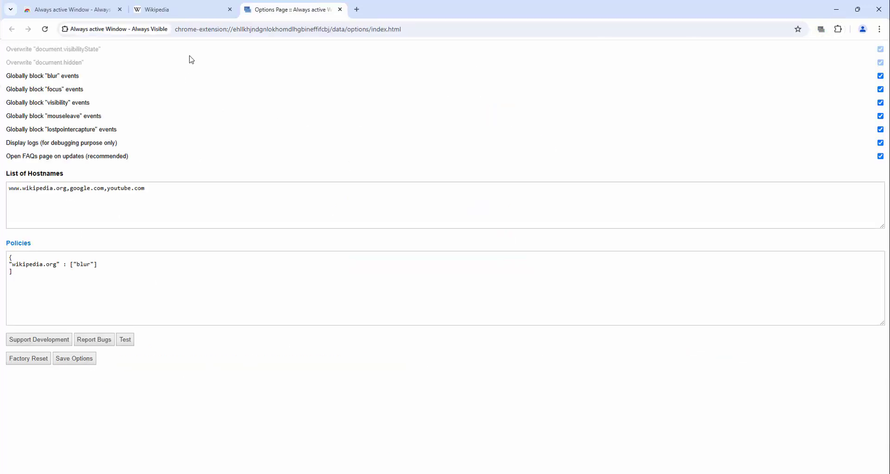